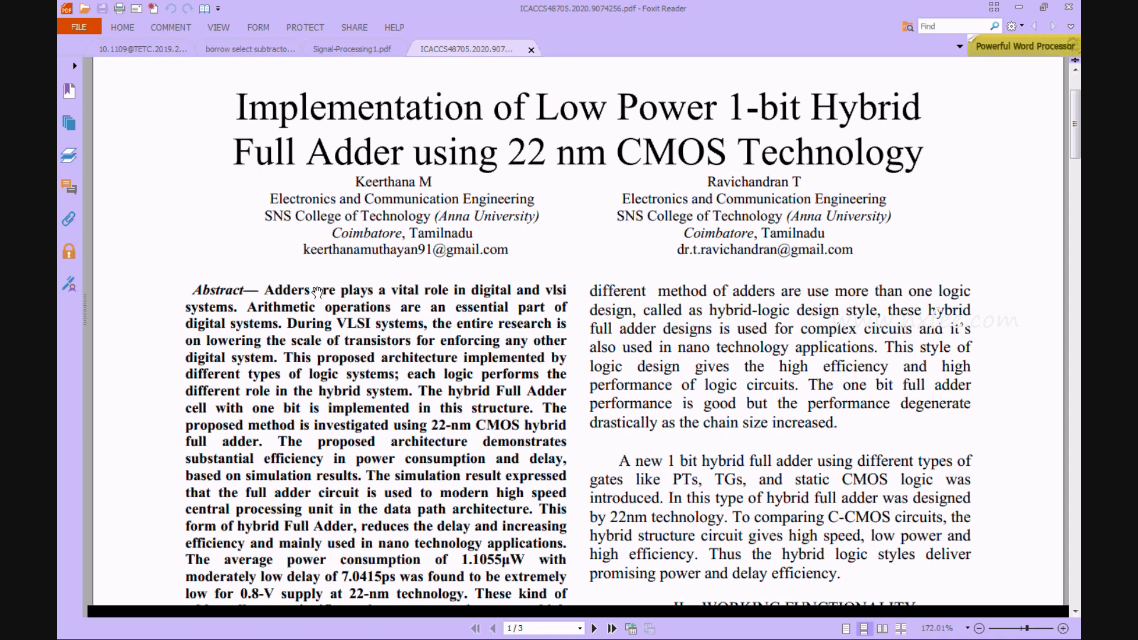
Read the paper's pages 1–2 through Figures 1–3, then return to the S-Edit testbench schematic
scroll(298, 332, down, 3)
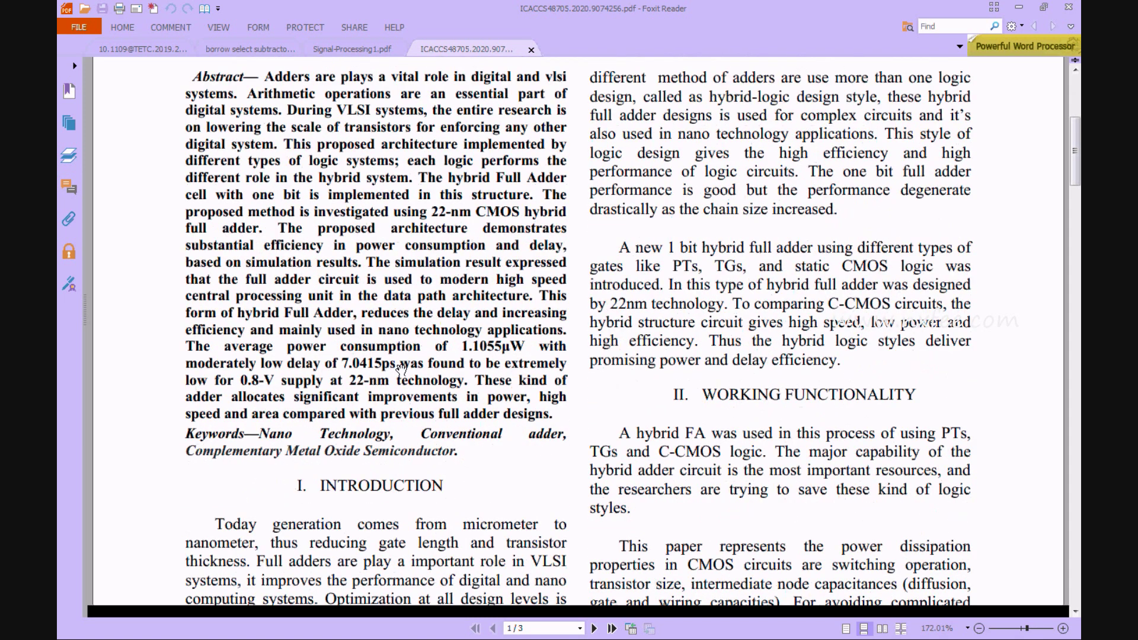
scroll(401, 370, down, 8)
scroll(400, 370, down, 6)
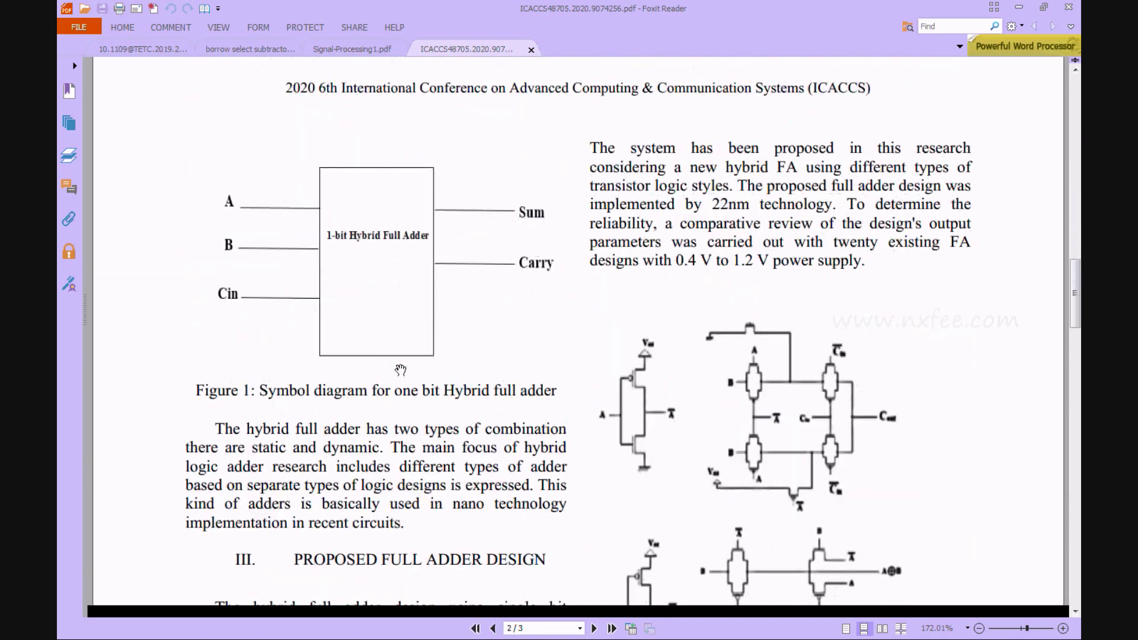
scroll(440, 375, down, 3)
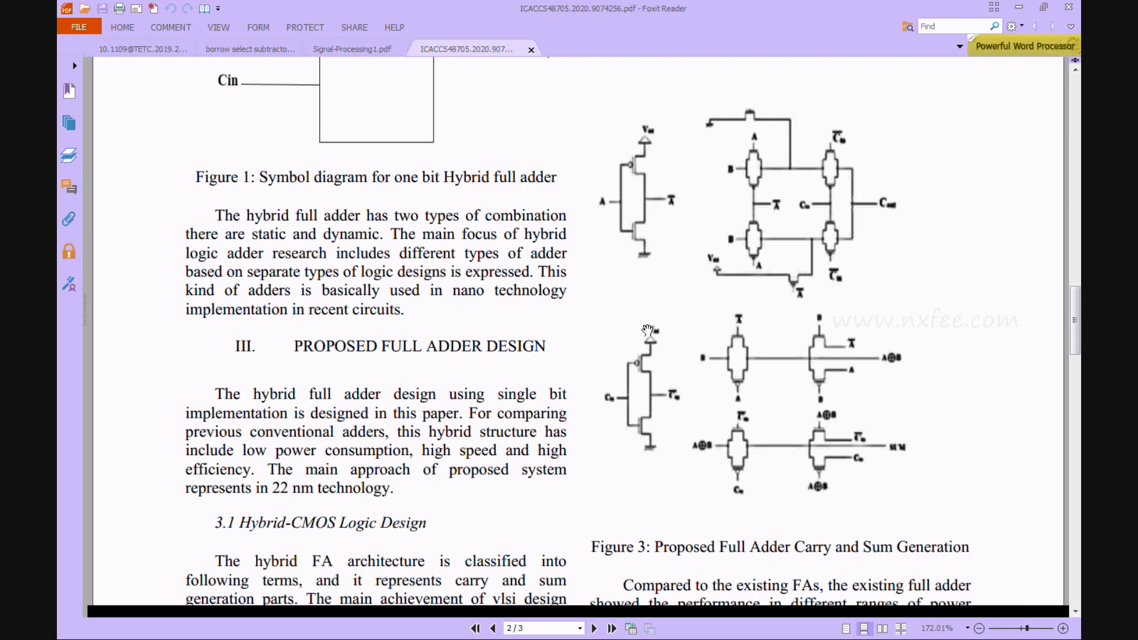
scroll(628, 349, down, 8)
scroll(605, 360, down, 3)
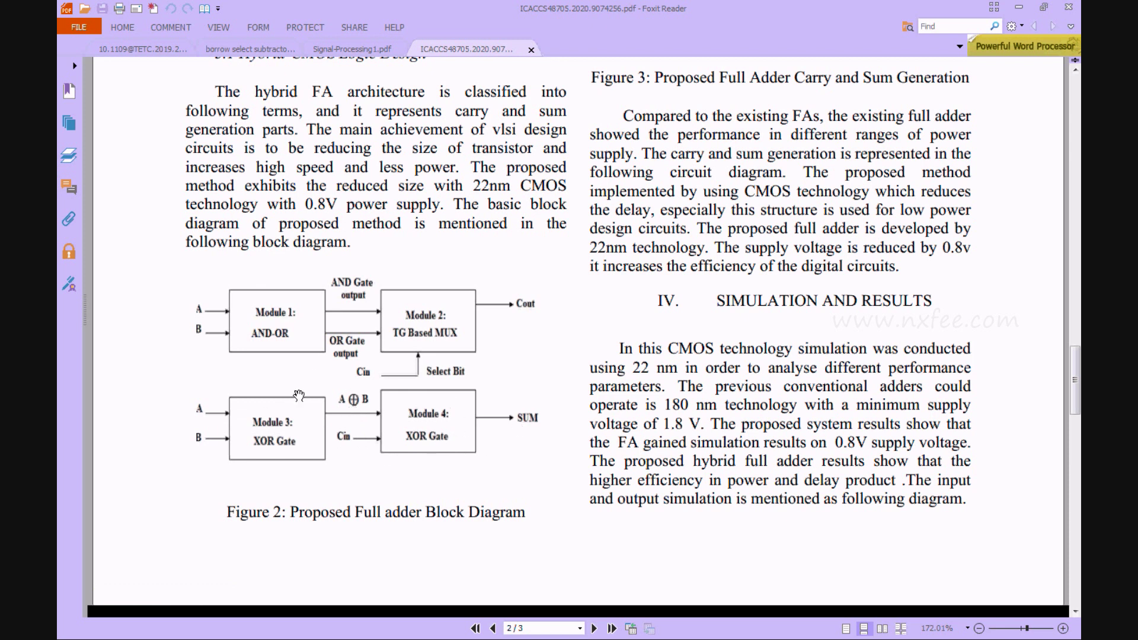
scroll(407, 329, up, 6)
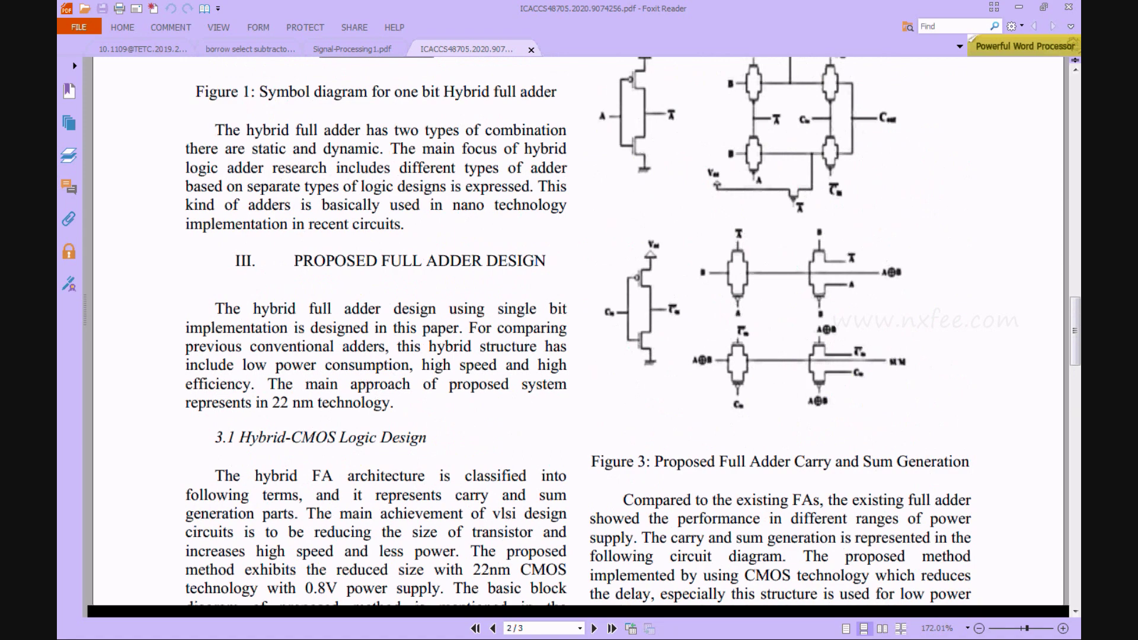
key(alt+Tab)
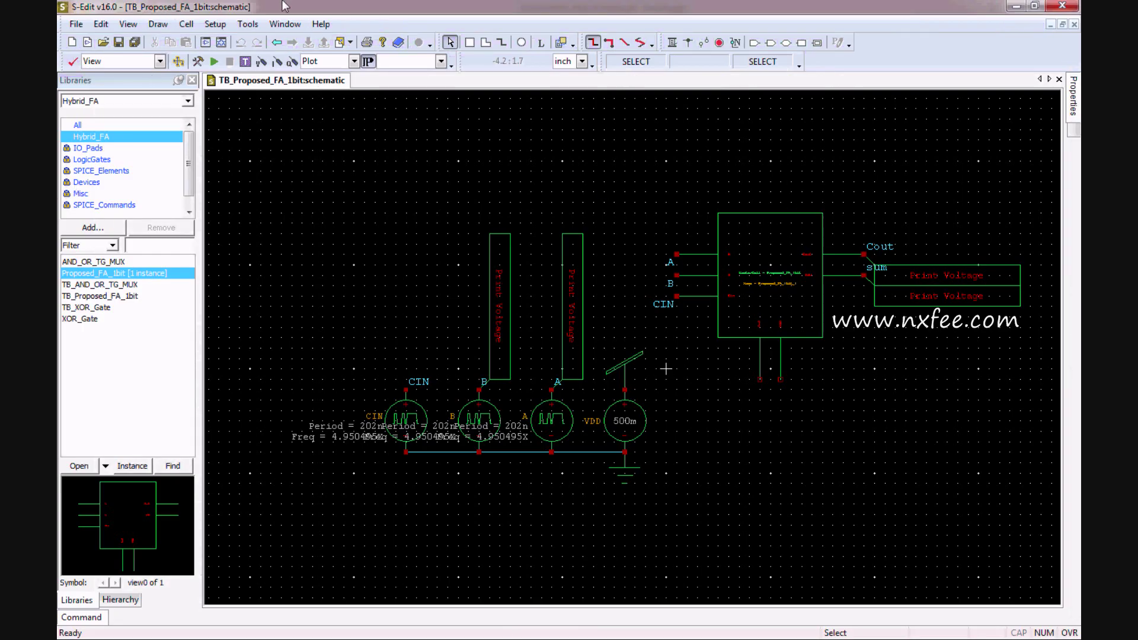
click(90, 295)
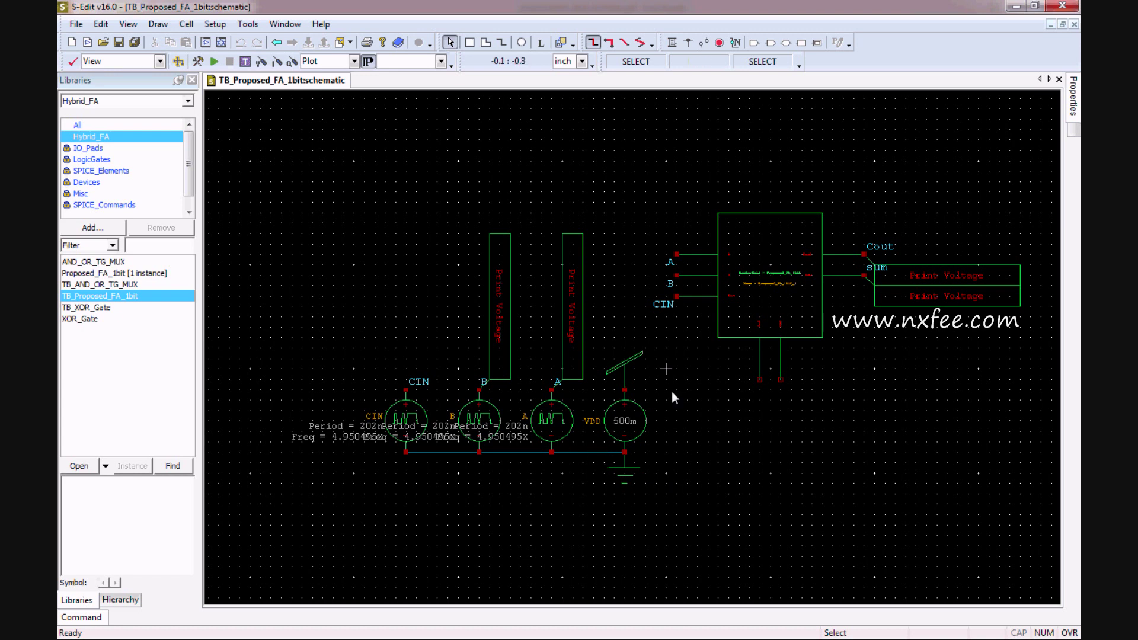
Inspect Proposed_FA_1bit's AND_OR_TG_MUX and two XOR_Gate blocks, then simulate the testbench
double_click(756, 293)
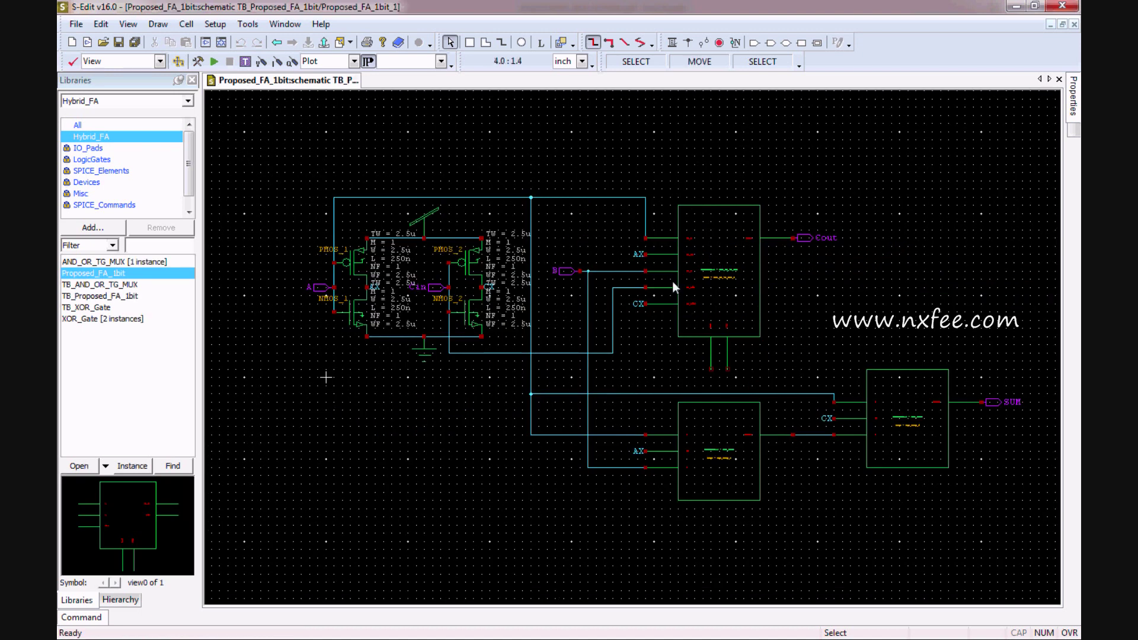
click(716, 297)
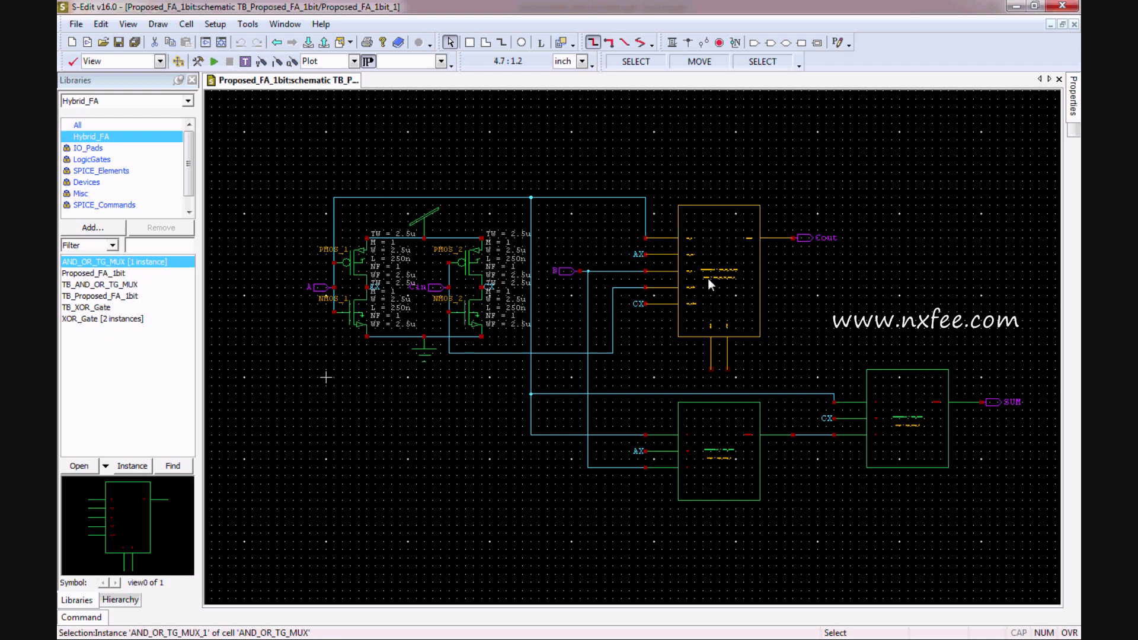
click(722, 432)
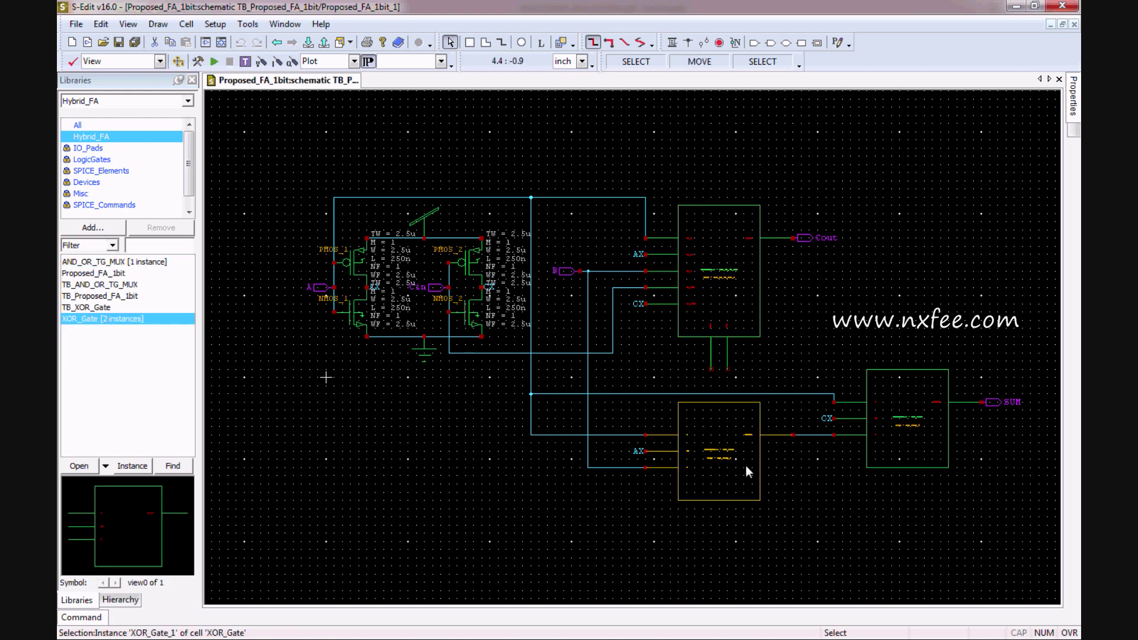
click(902, 408)
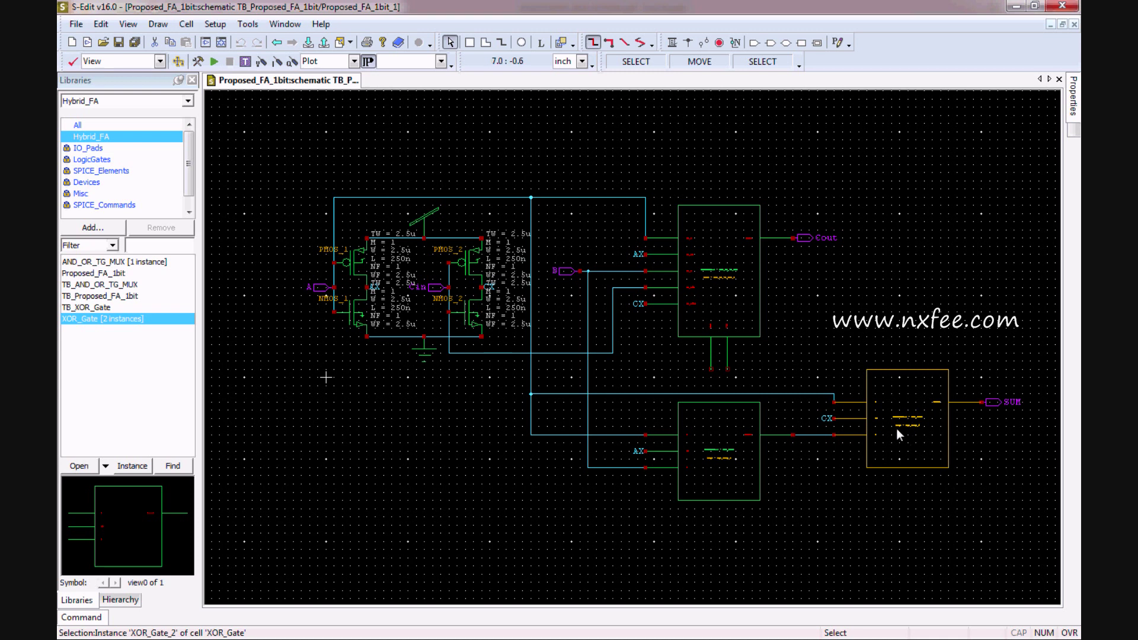
click(883, 330)
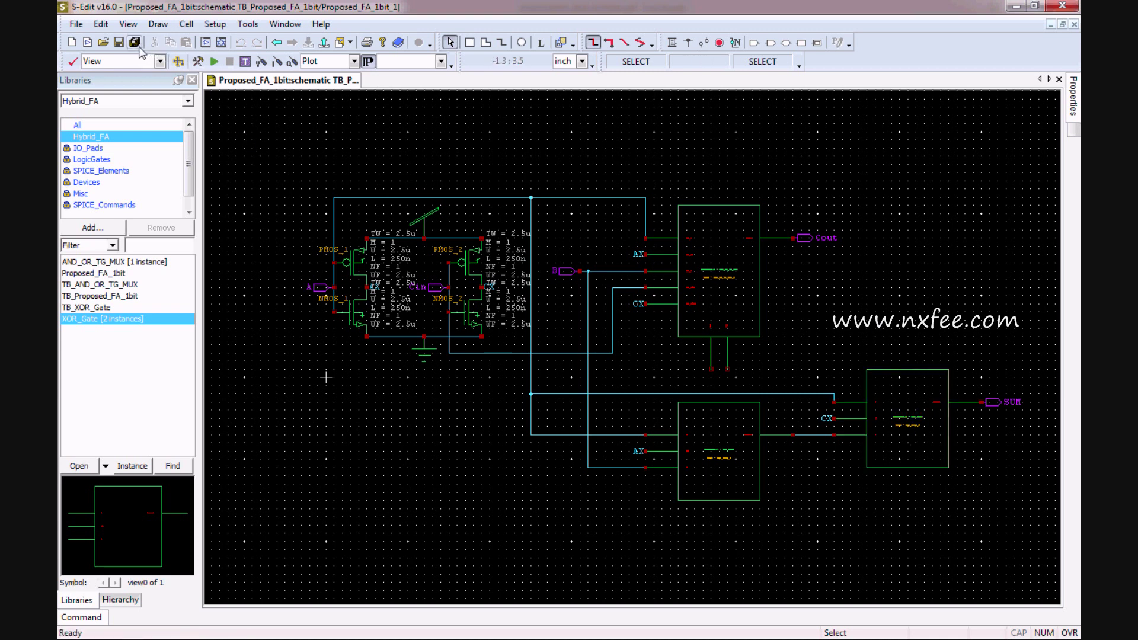
click(215, 62)
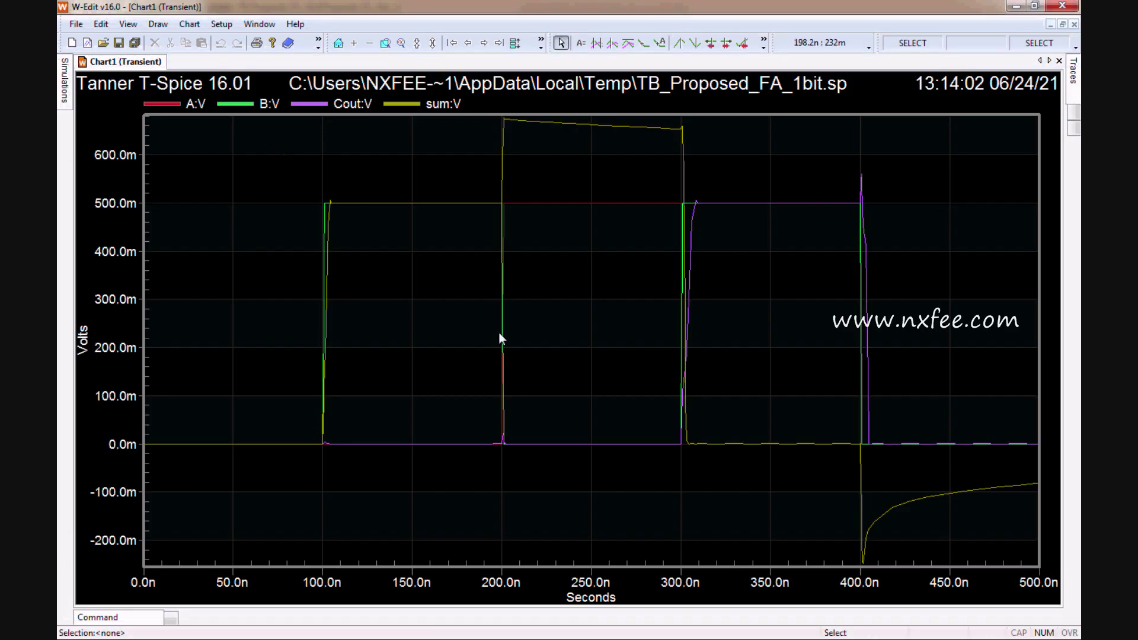
Expand the W-Edit chart so A, B, Cout and sum each get their own plot
click(514, 42)
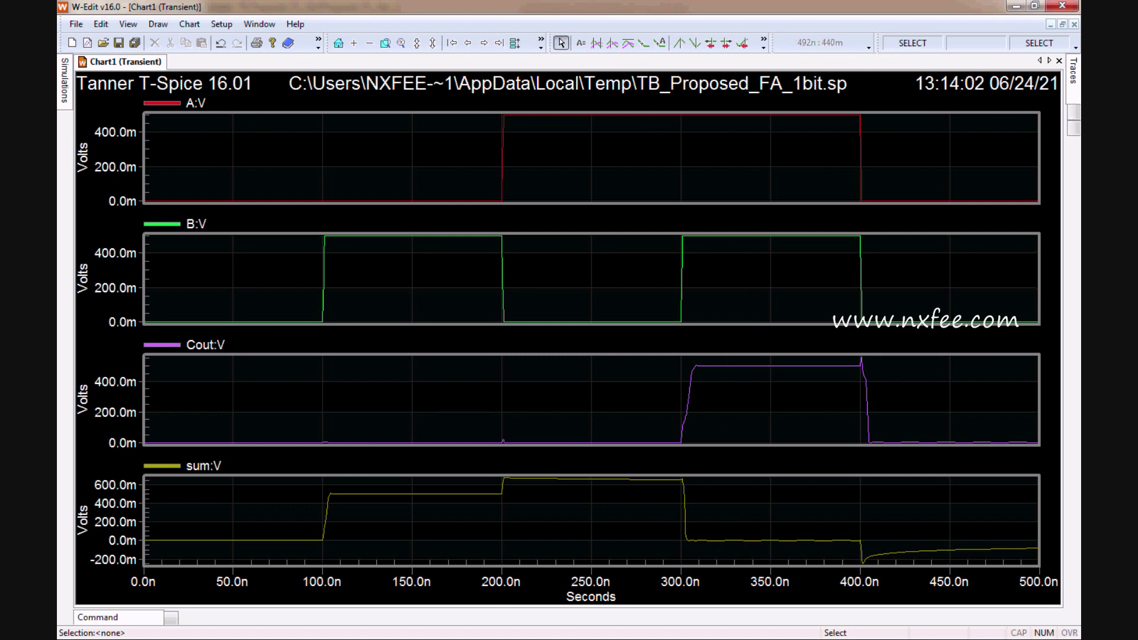
In the T-Spice simulation log, highlight the device counts, including 22 MOSFETs
key(alt+Tab)
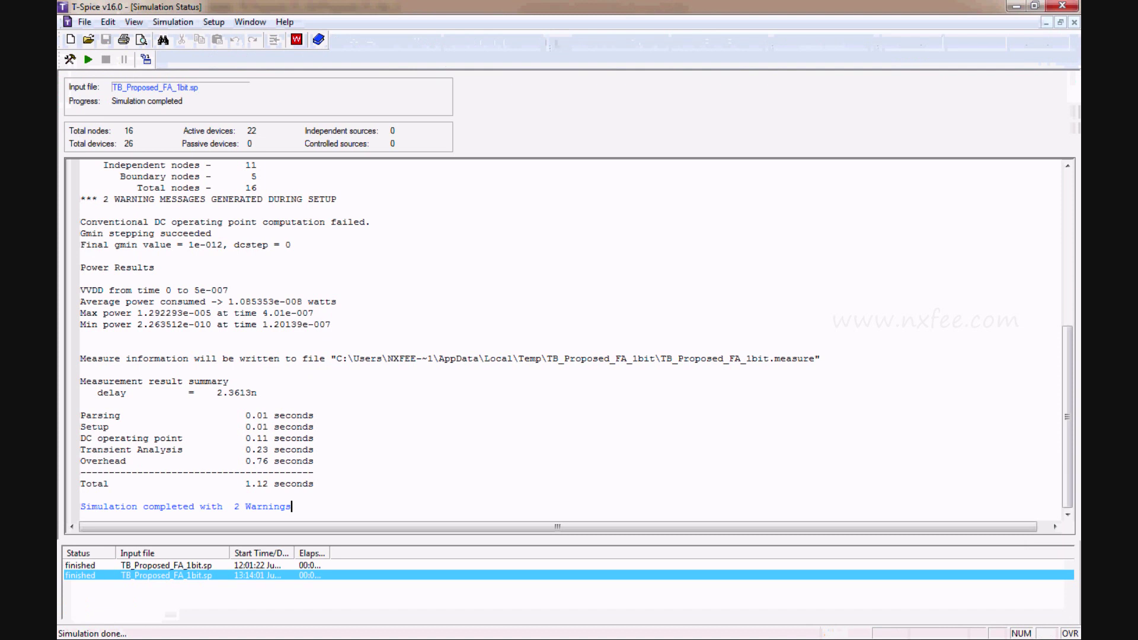
scroll(244, 281, up, 8)
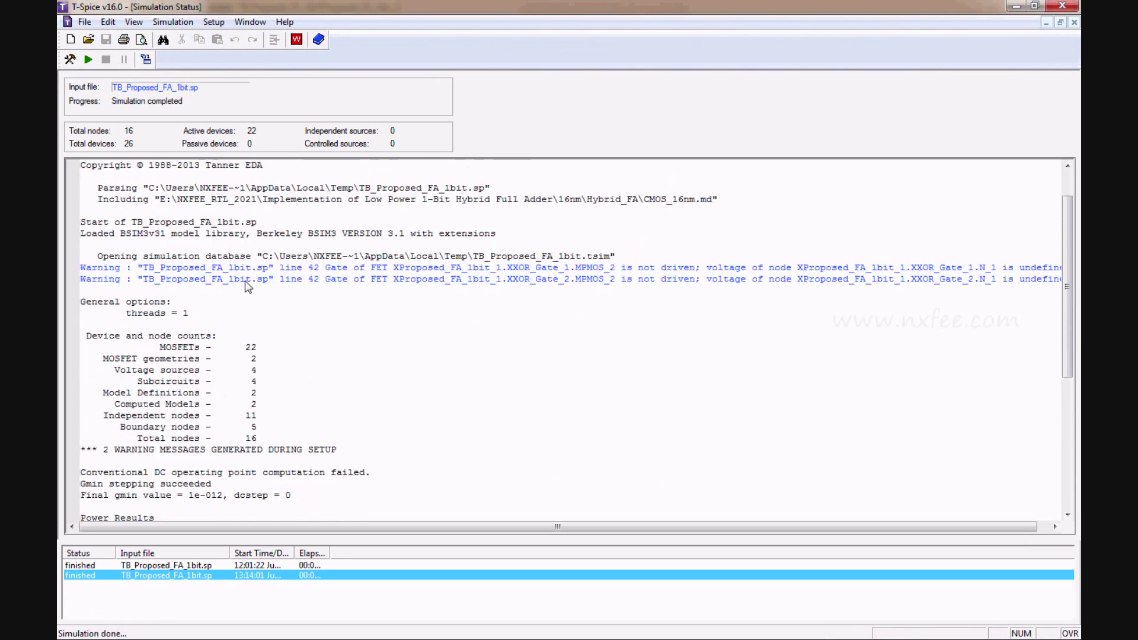
scroll(244, 280, down, 2)
drag(143, 302, 264, 308)
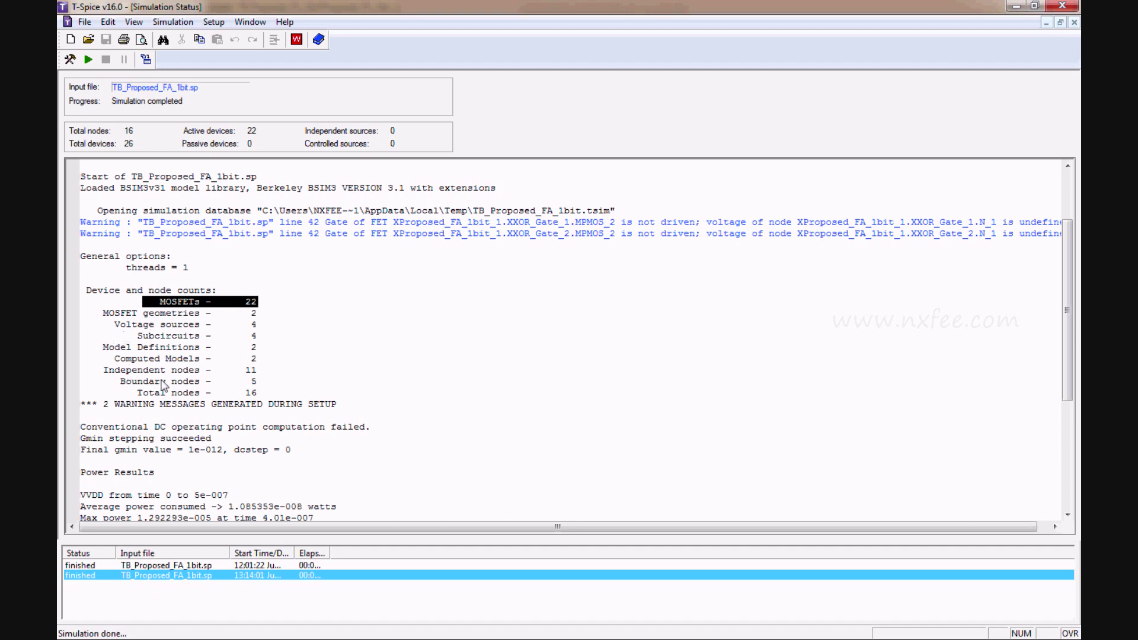
scroll(244, 371, down, 3)
drag(128, 303, 281, 309)
Highlight the 1.085353e-008 W average power and 2.3613n delay, then open the netlist's folder
scroll(268, 320, down, 2)
drag(85, 335, 320, 410)
scroll(144, 383, down, 3)
drag(86, 370, 289, 373)
click(83, 22)
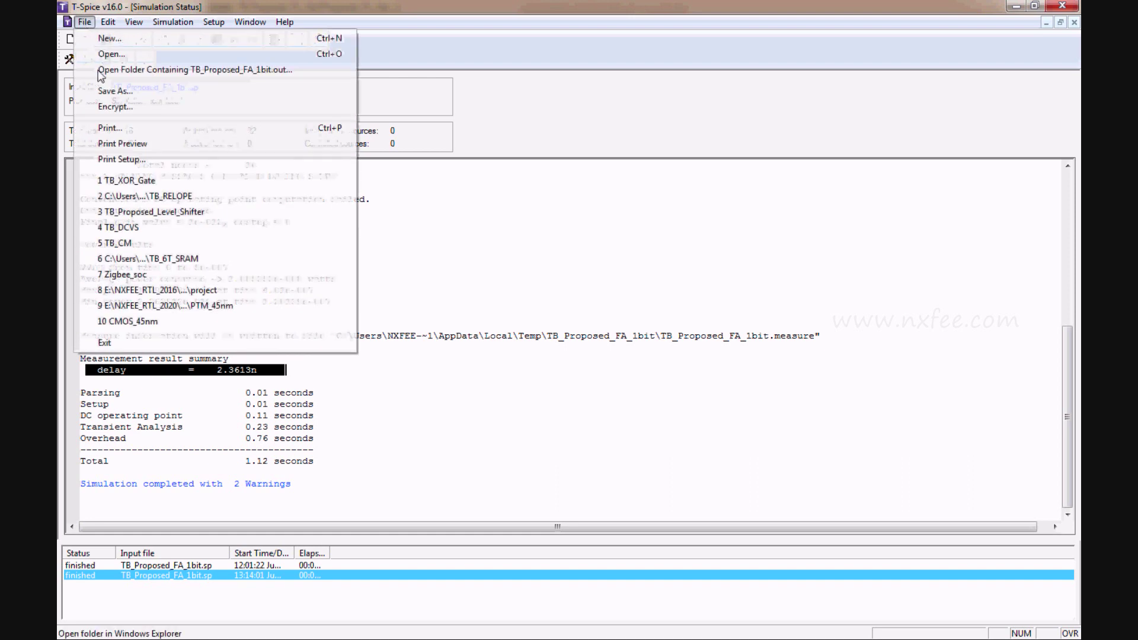
click(173, 72)
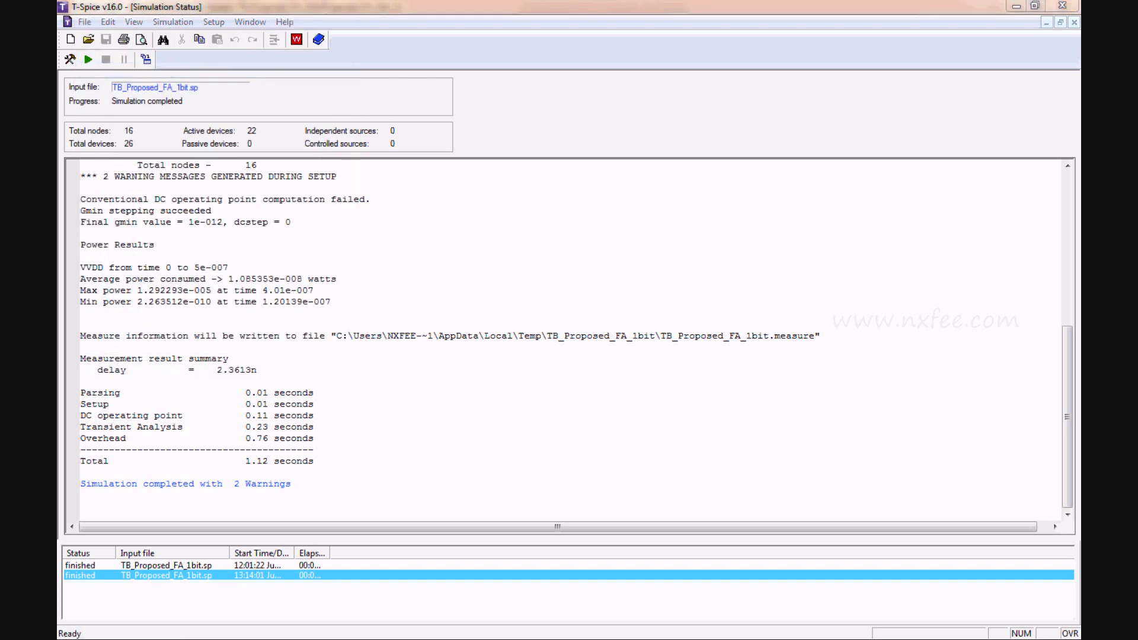
Open the TB_Proposed_FA_1bit SPICE netlist in T-Spice and scroll through its subcircuit definitions
click(247, 184)
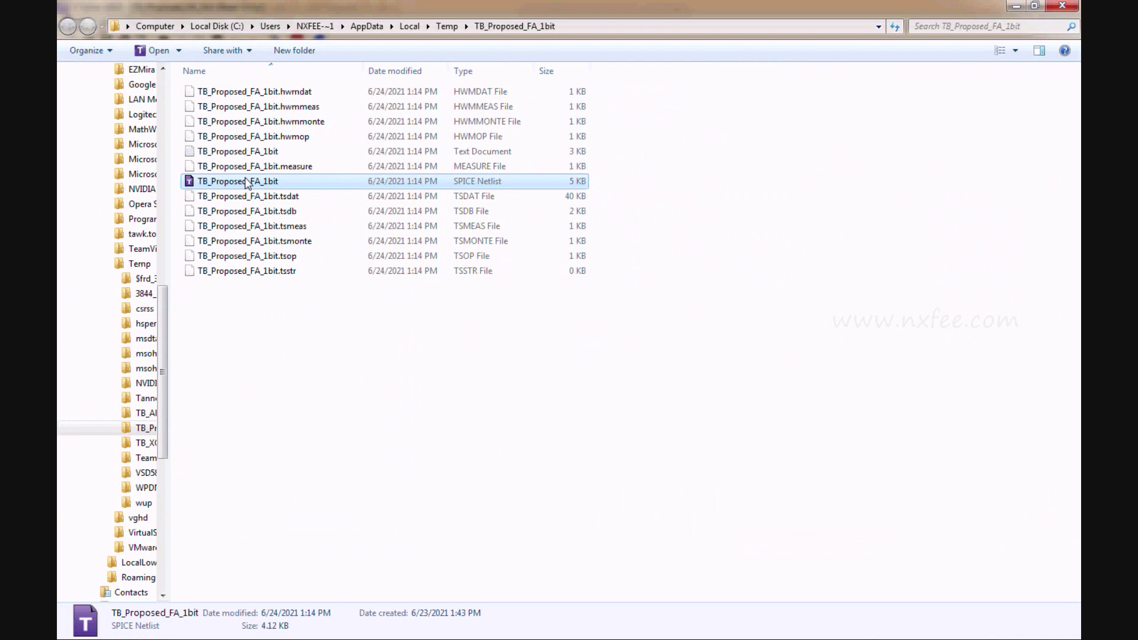
key(Return)
click(375, 211)
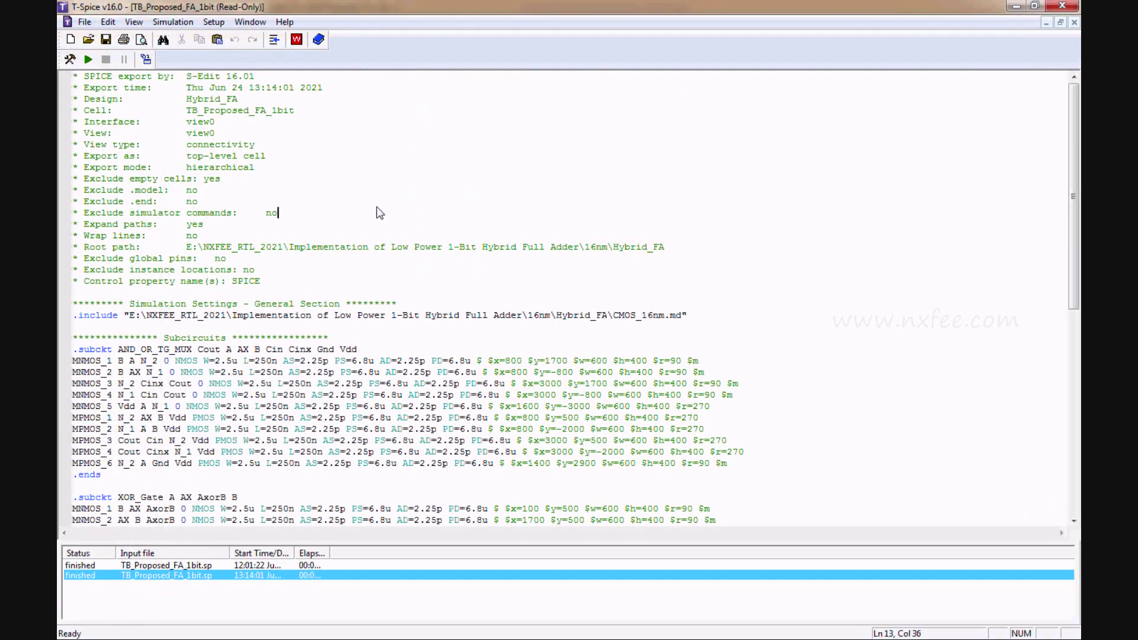
scroll(288, 209, down, 4)
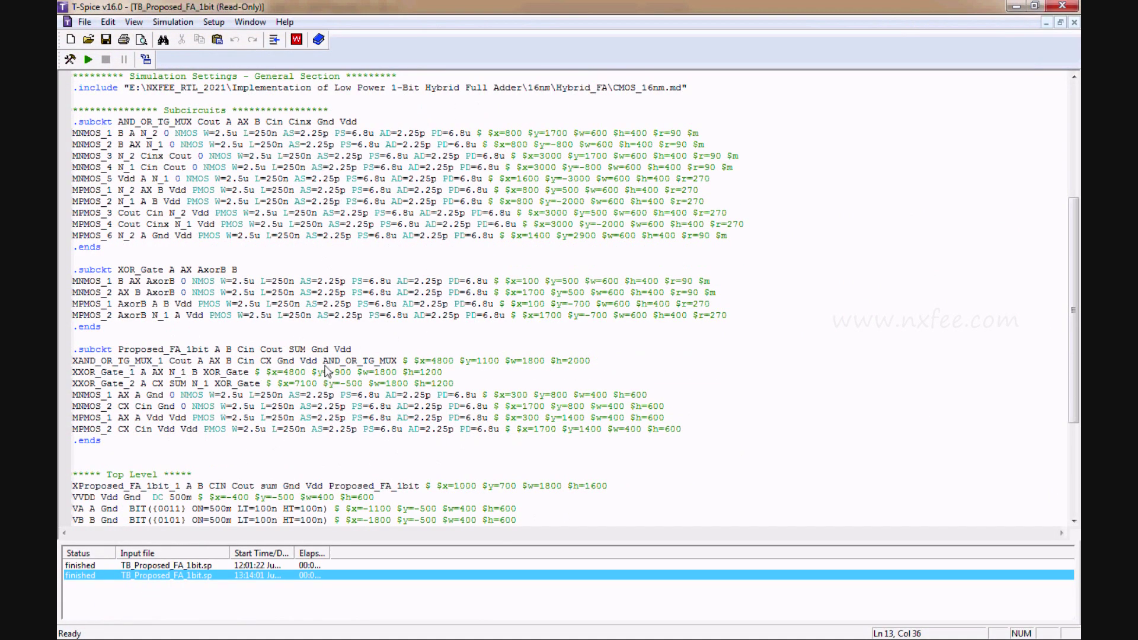
Back in S-Edit, open TB_XOR_Gate after briefly viewing TB_AND_OR_TG_MUX, and simulate it
key(alt+Tab)
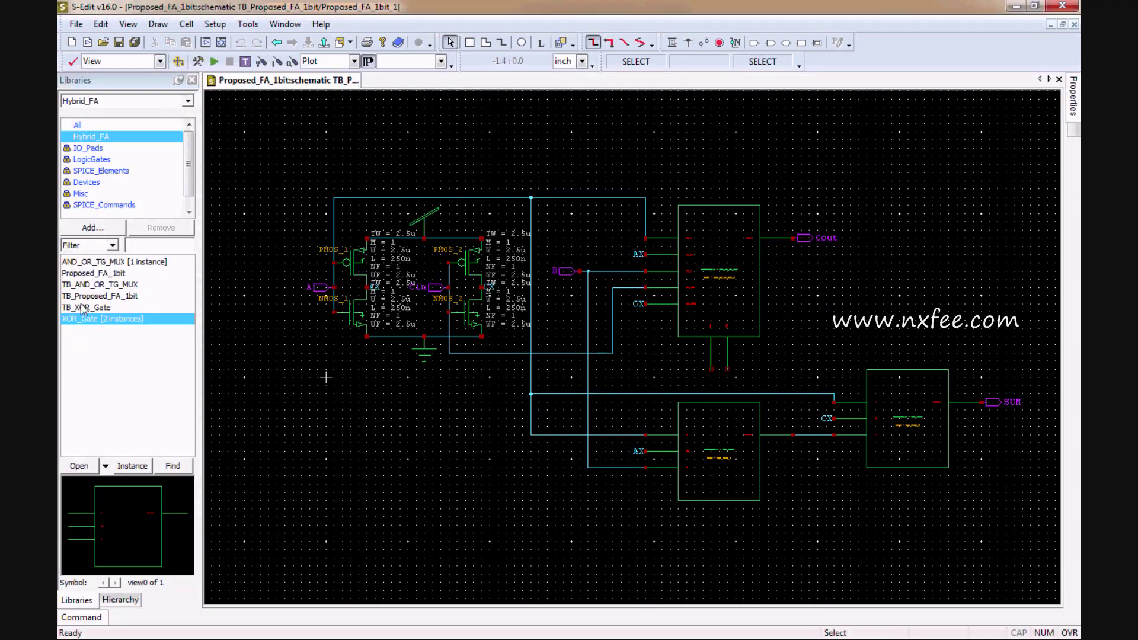
double_click(86, 307)
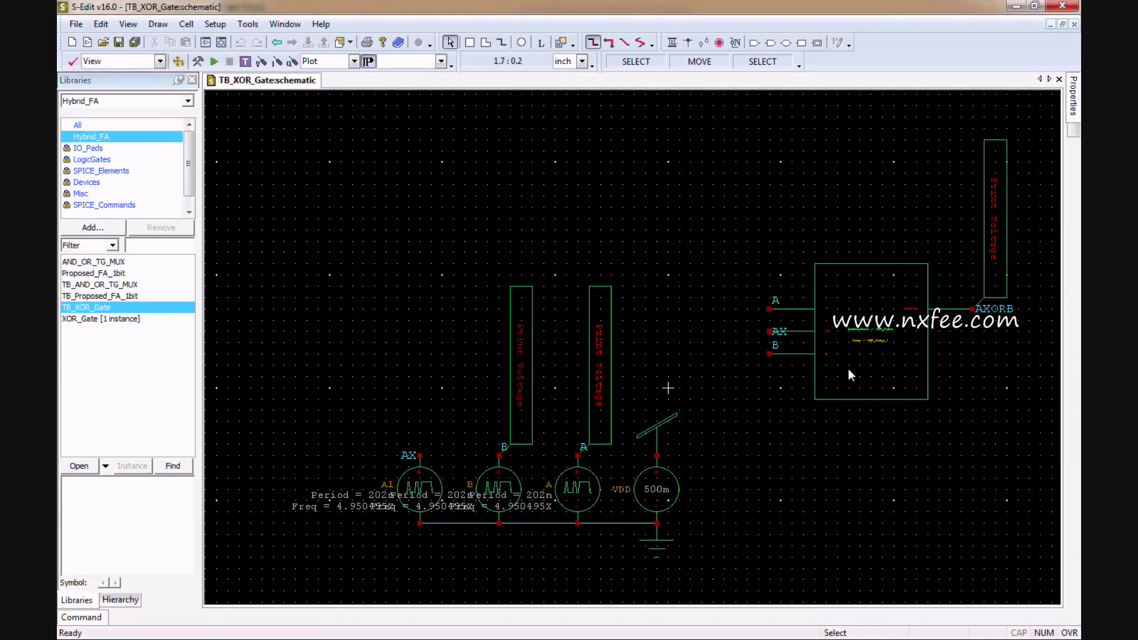
double_click(115, 285)
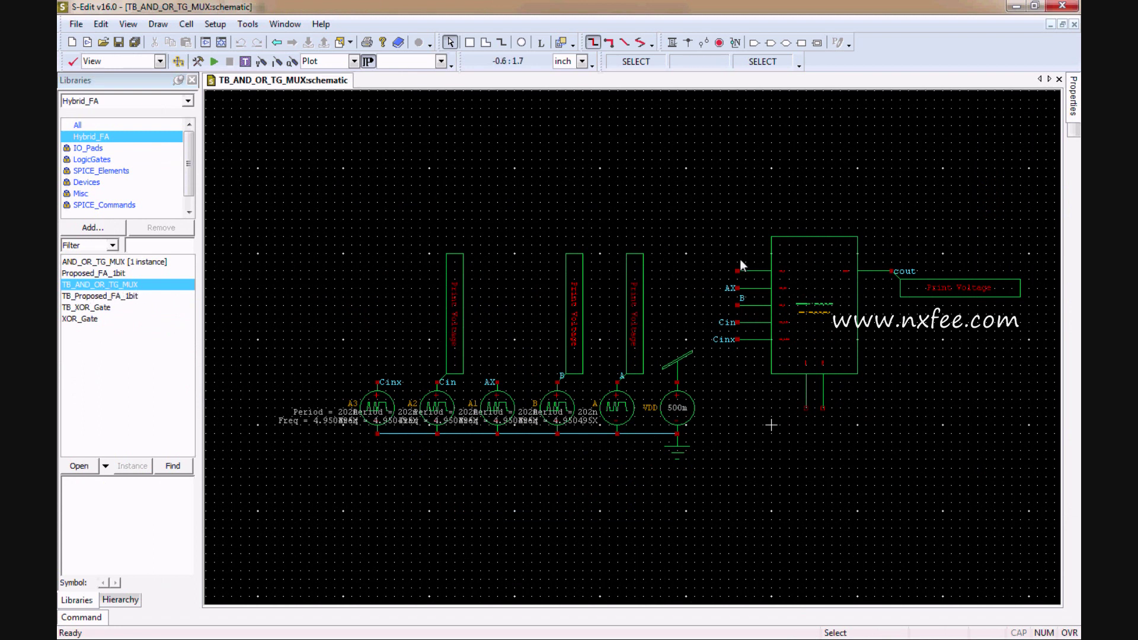
double_click(86, 307)
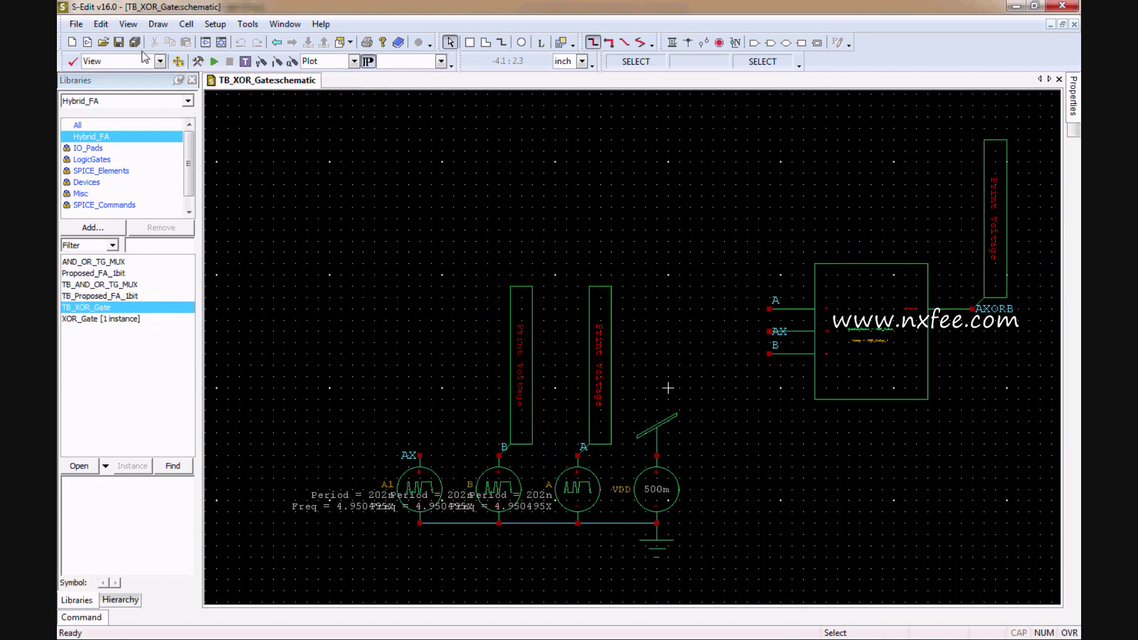
click(214, 62)
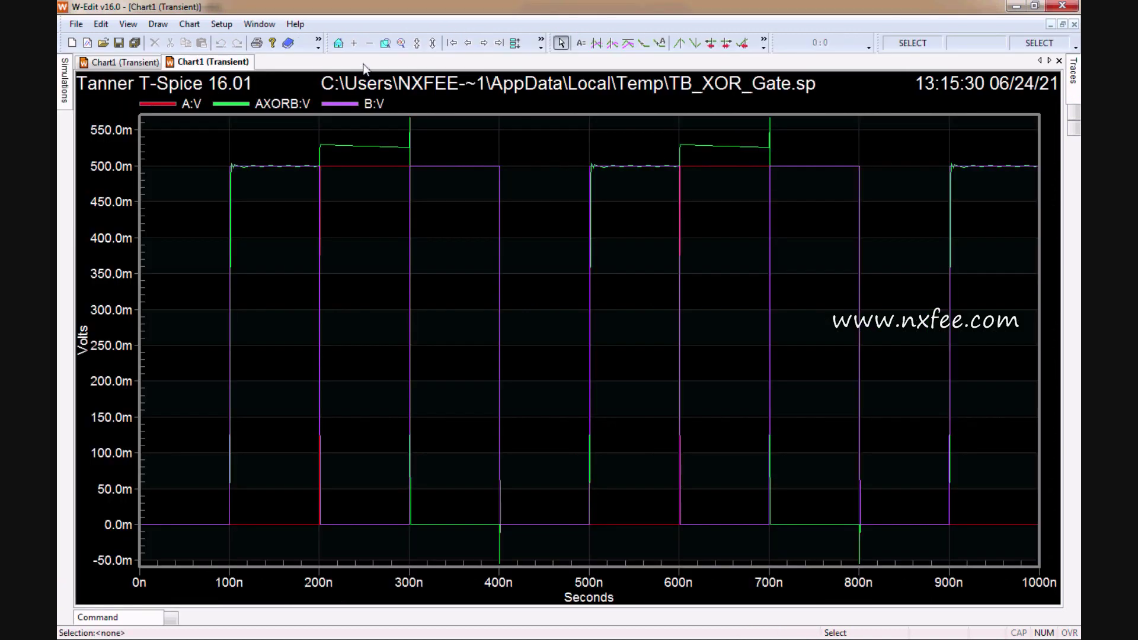
Split the A, AXORB and B waveforms into separate plots, inspect AXORB, and return to S-Edit
click(514, 43)
click(298, 289)
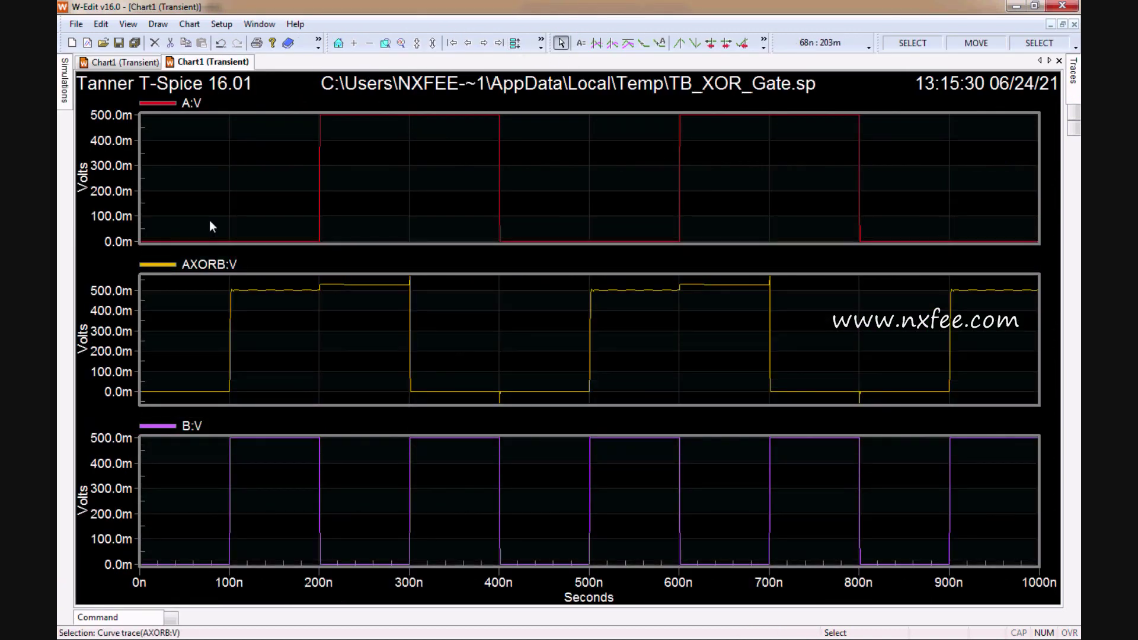
click(184, 168)
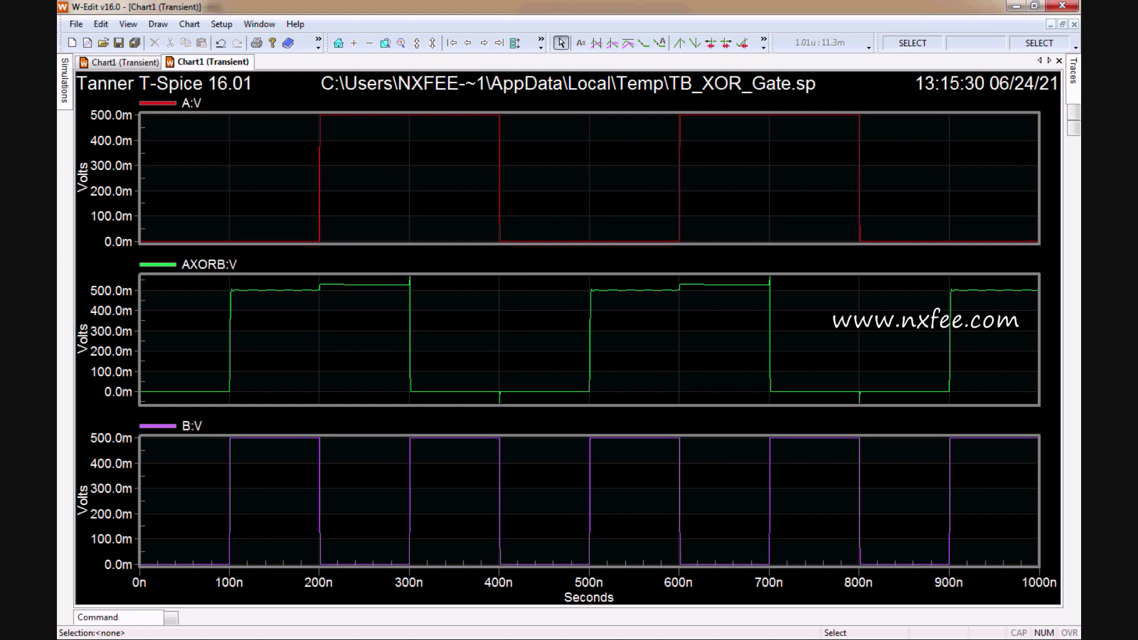
key(alt+Tab)
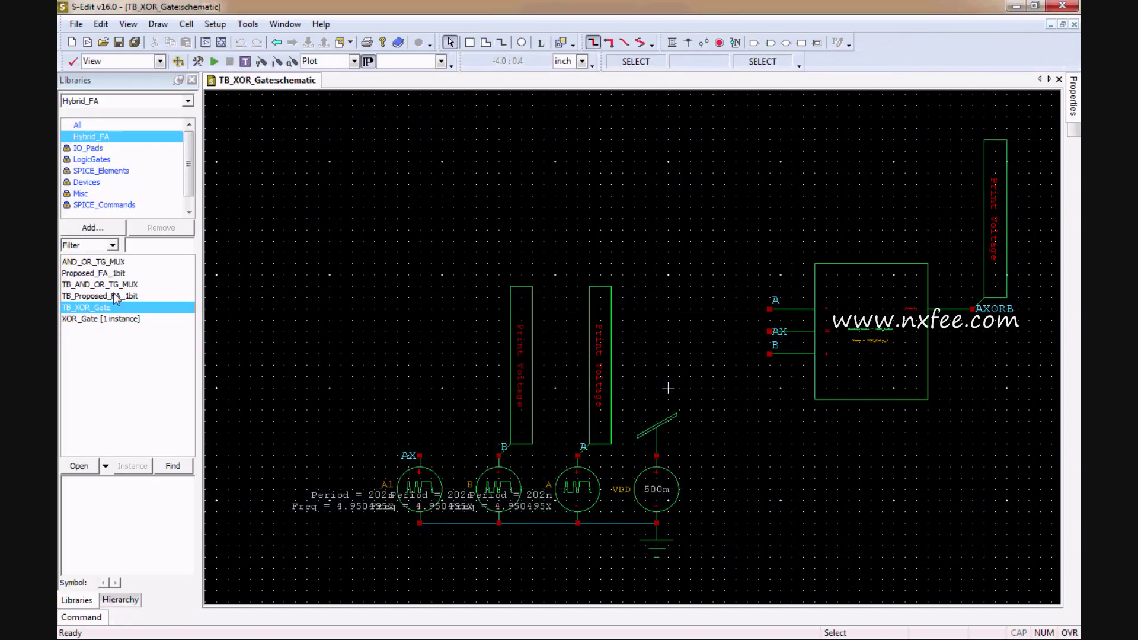
Open the TB_AND_OR_TG_MUX testbench schematic from the cell list
double_click(114, 285)
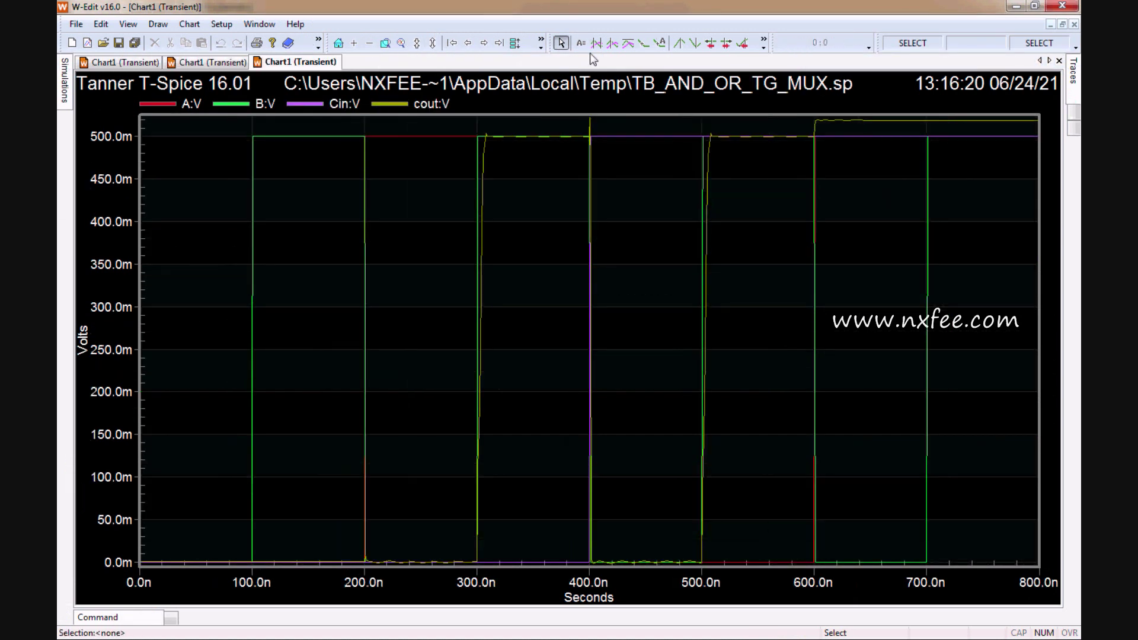
Give A, B, Cin and cout separate plots, then bring up the Word Comparisons document
click(515, 43)
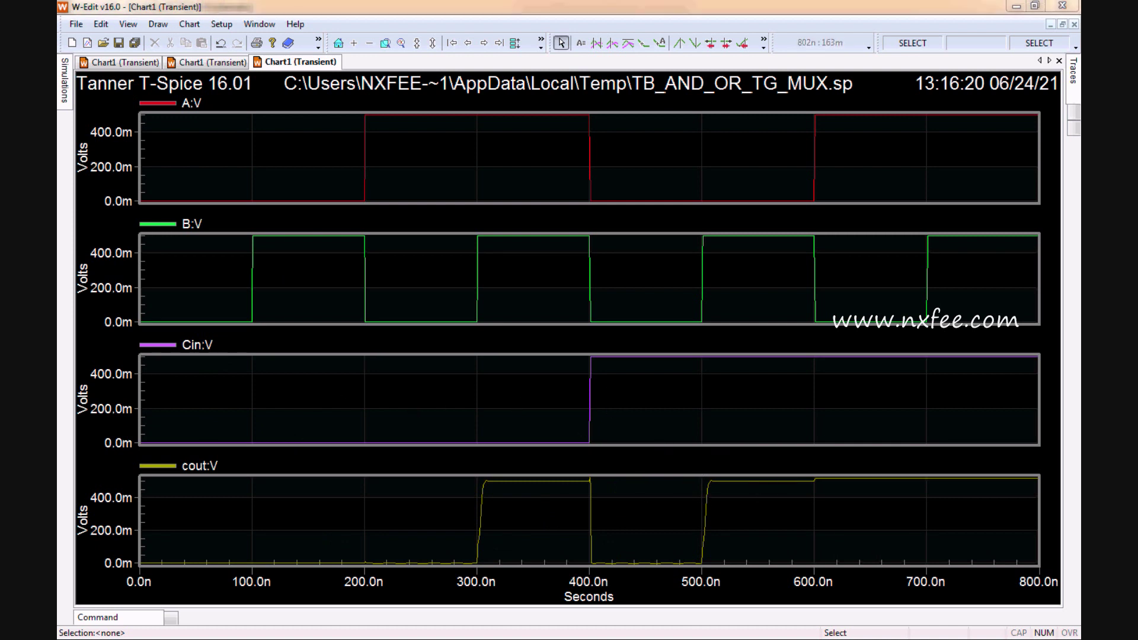
key(alt+Tab)
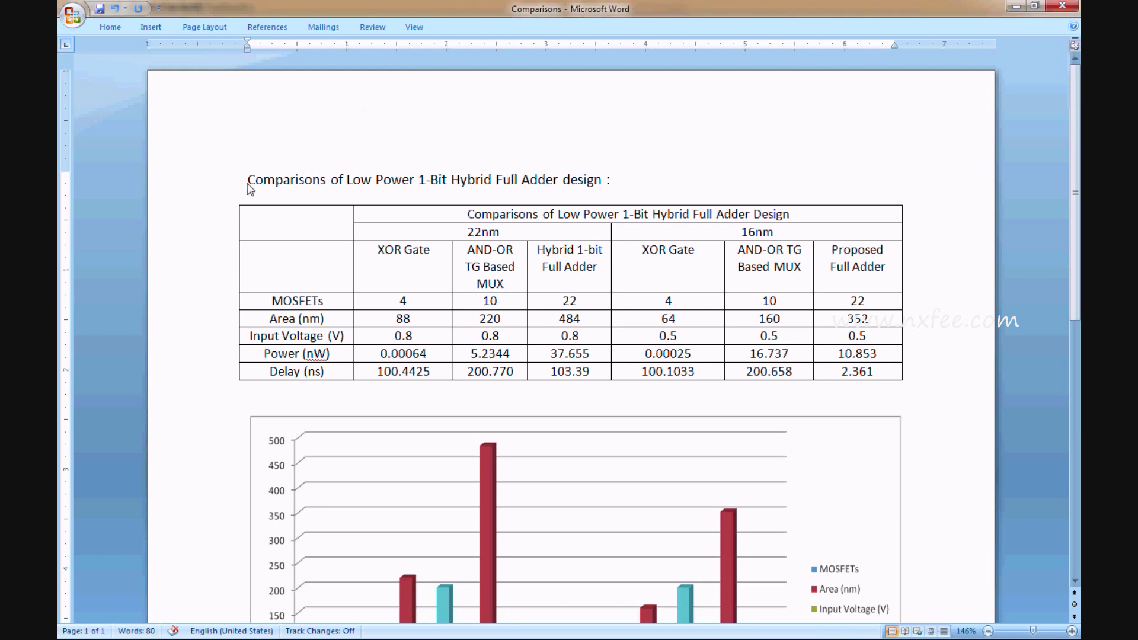
Review the comparison heading, table and bar chart, then move to the hybrid full adder report
drag(248, 181, 644, 202)
scroll(649, 213, down, 3)
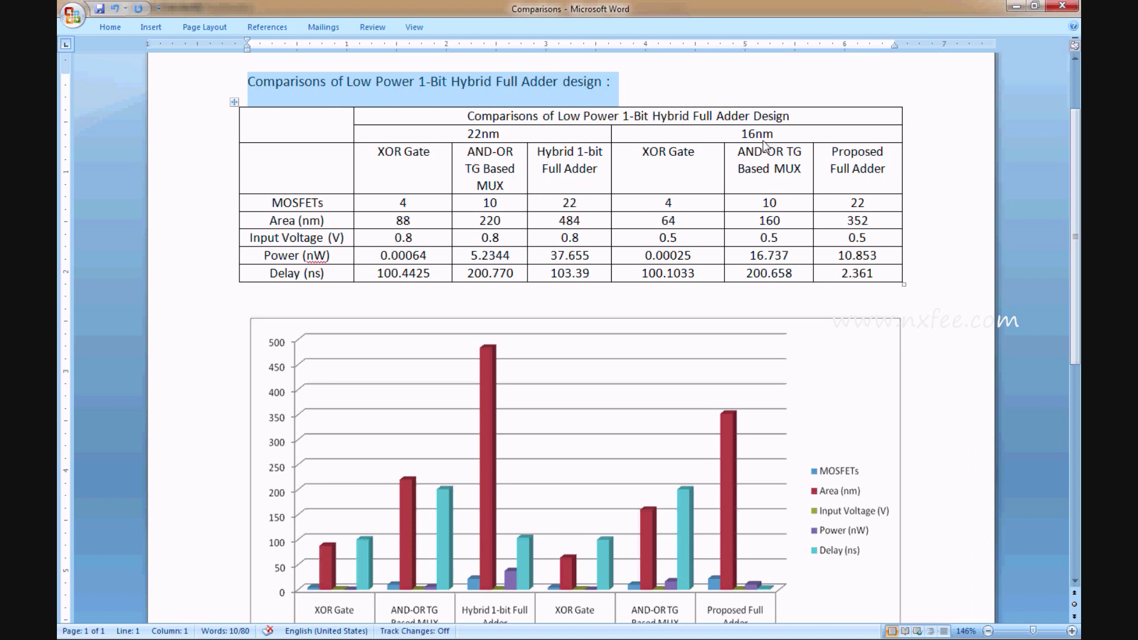
scroll(811, 231, down, 2)
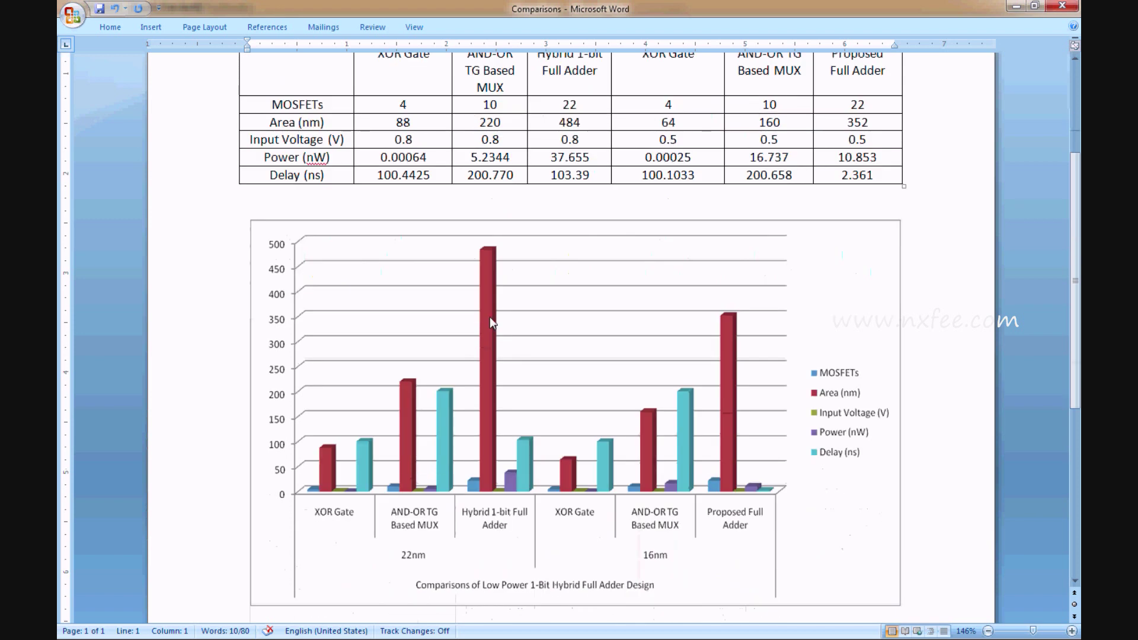
click(858, 287)
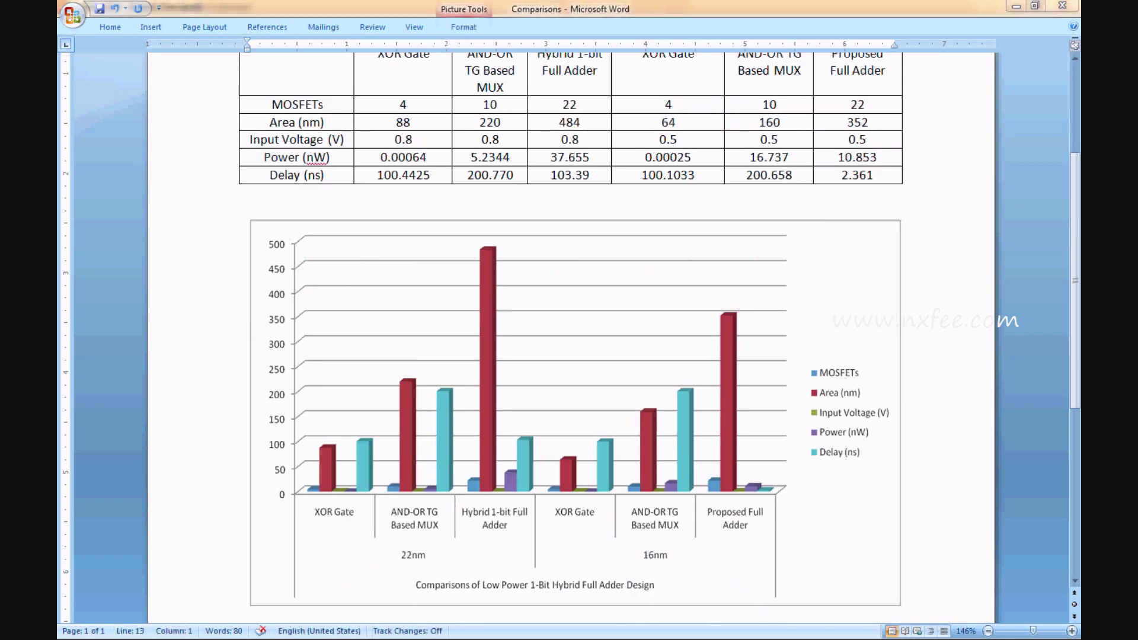
key(alt+Tab)
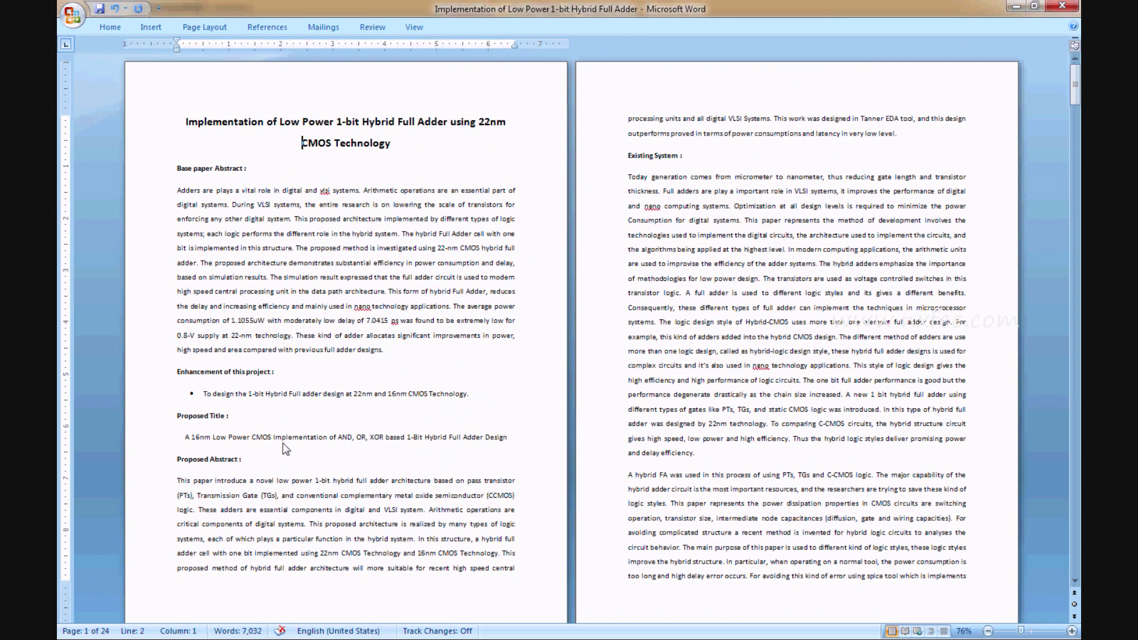
scroll(262, 445, down, 1)
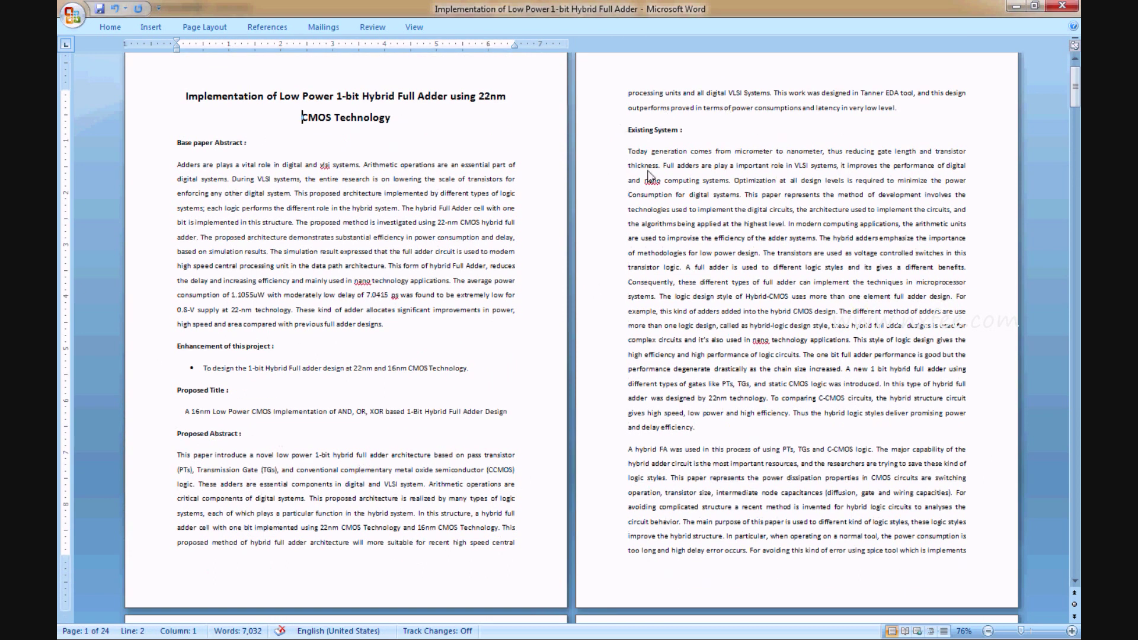
scroll(808, 448, down, 15)
scroll(808, 451, down, 2)
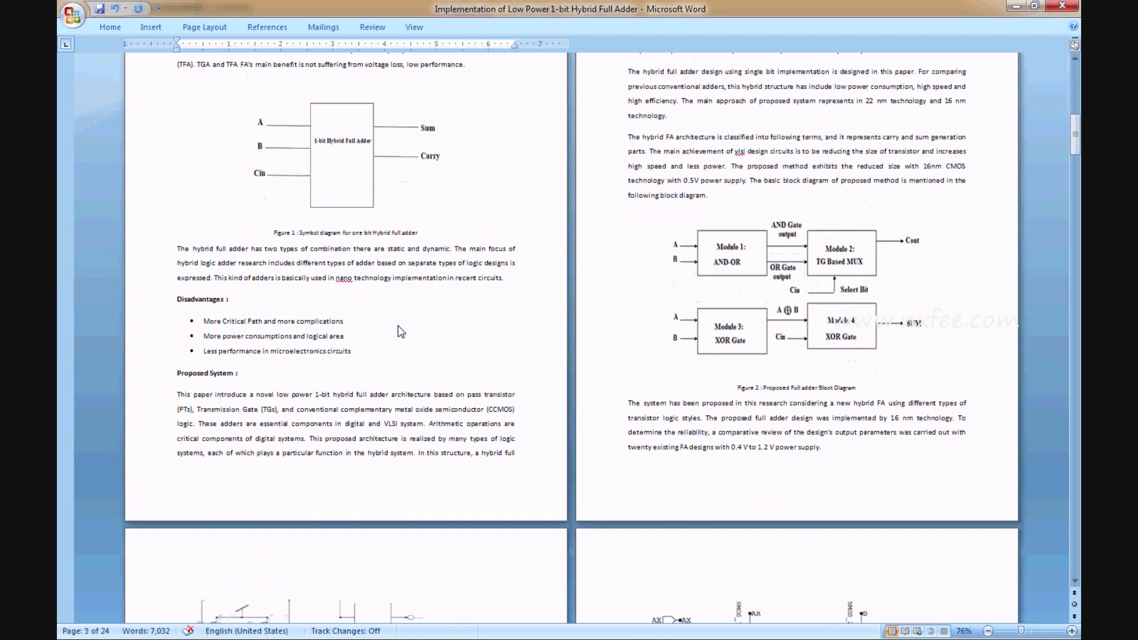
scroll(465, 354, down, 17)
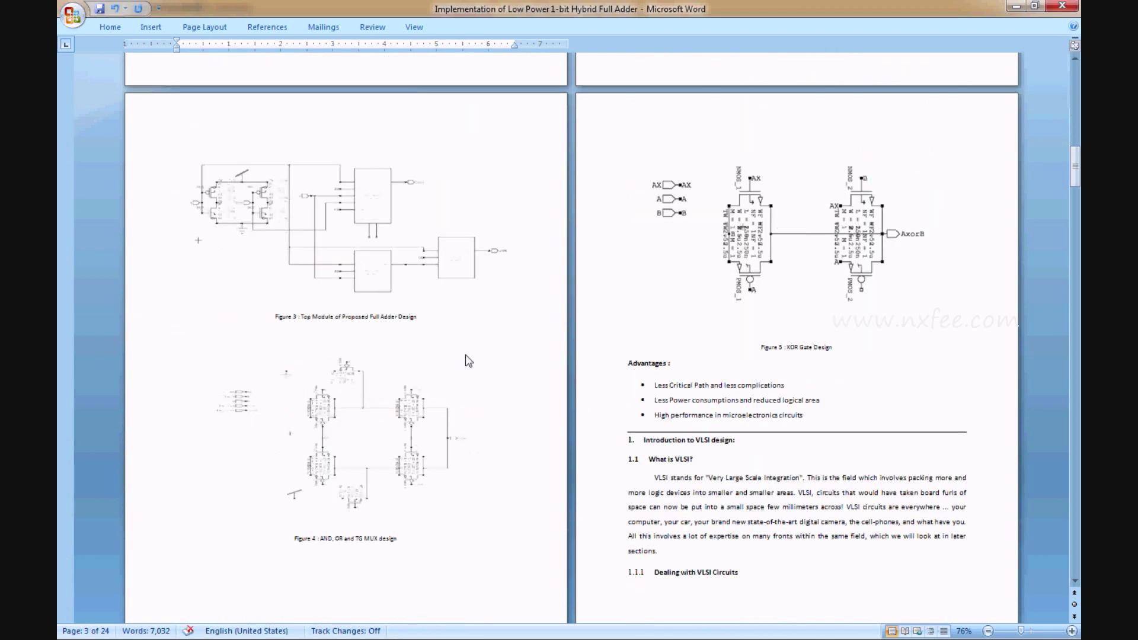
scroll(639, 362, down, 10)
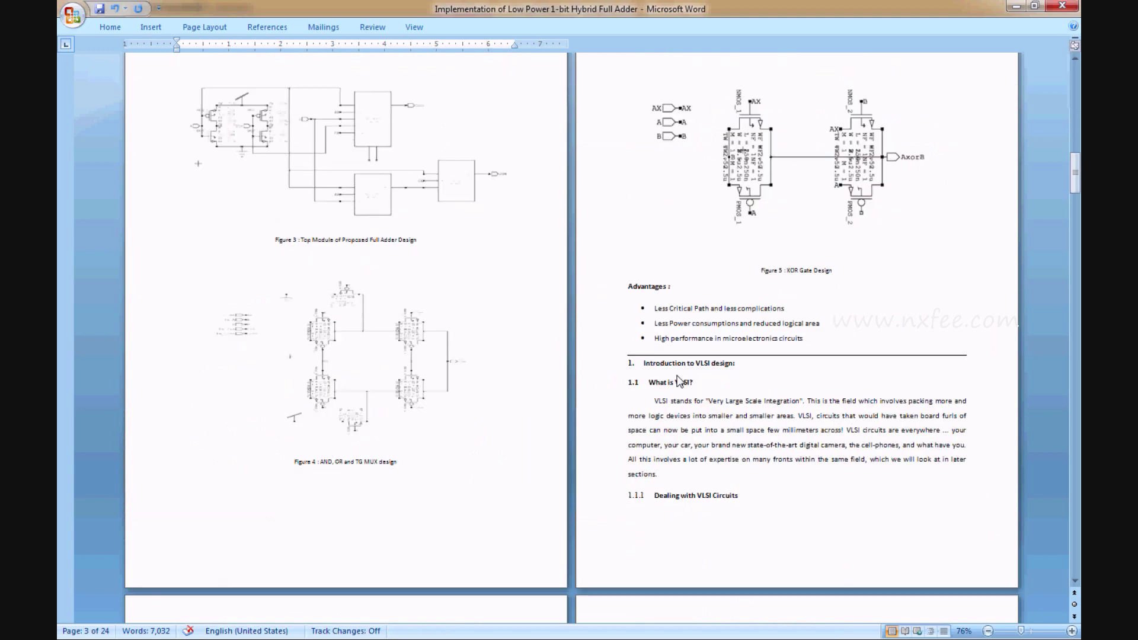
scroll(667, 371, down, 20)
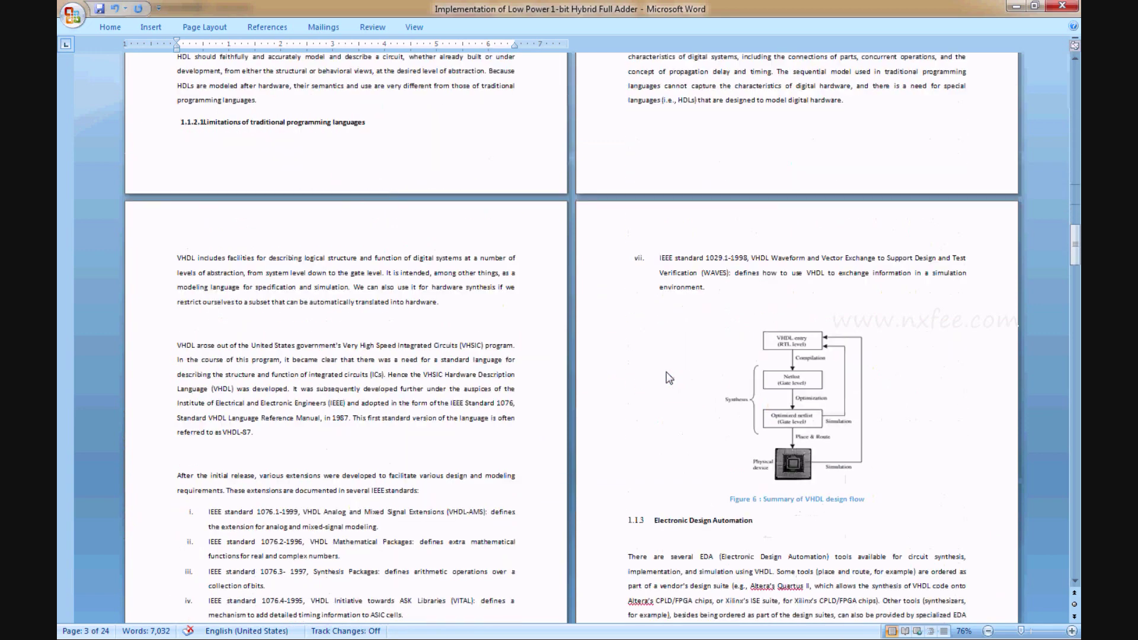
scroll(668, 378, down, 20)
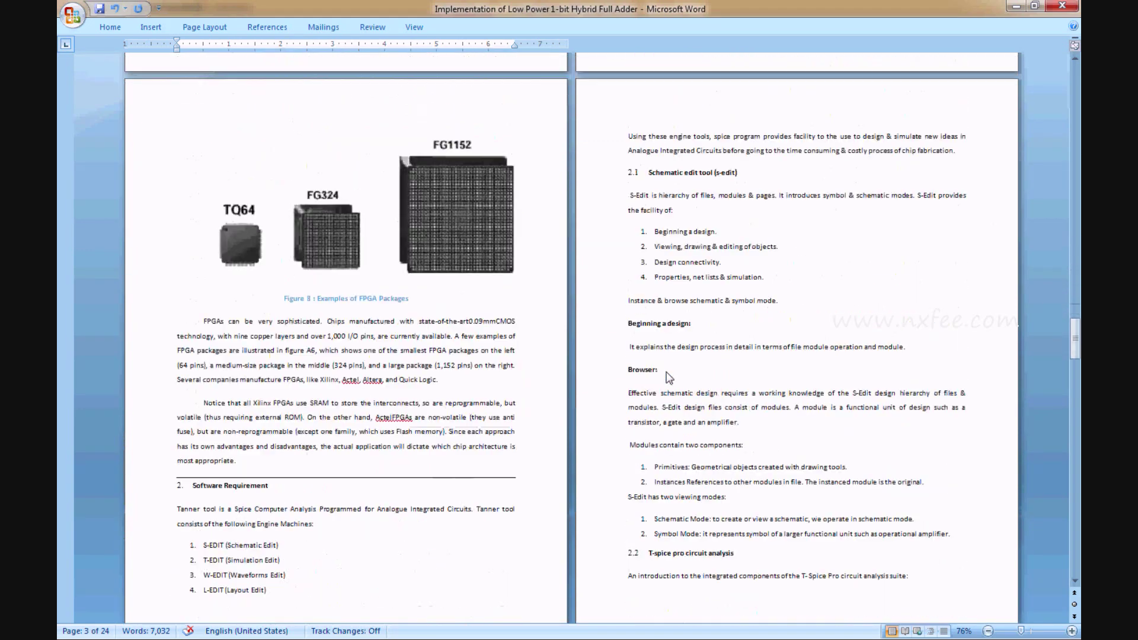
scroll(455, 385, down, 12)
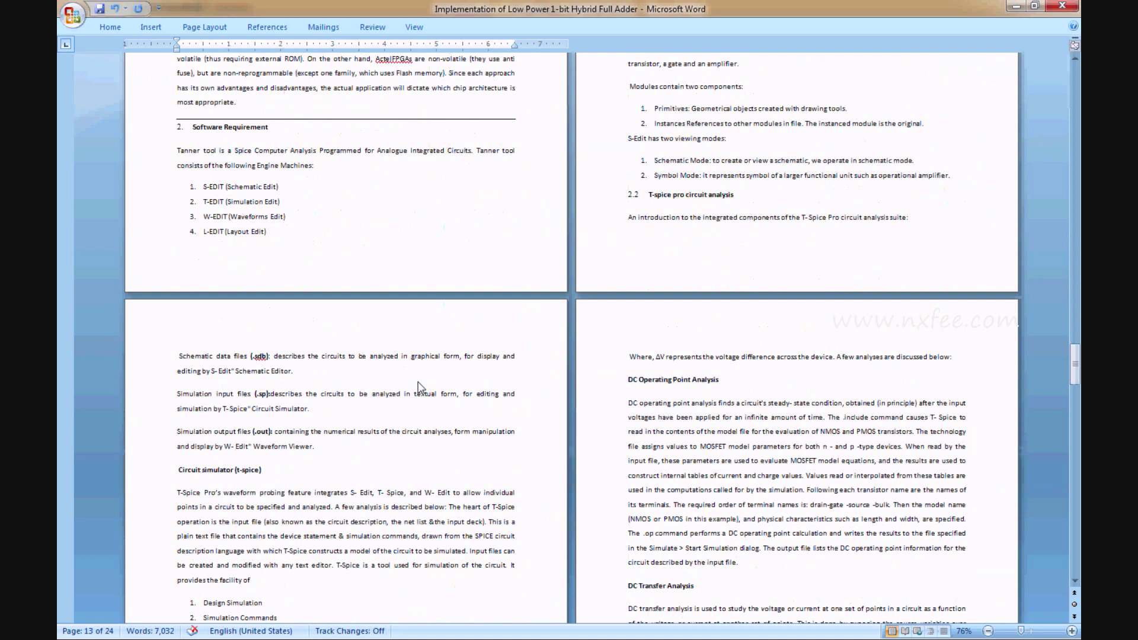
scroll(492, 373, down, 20)
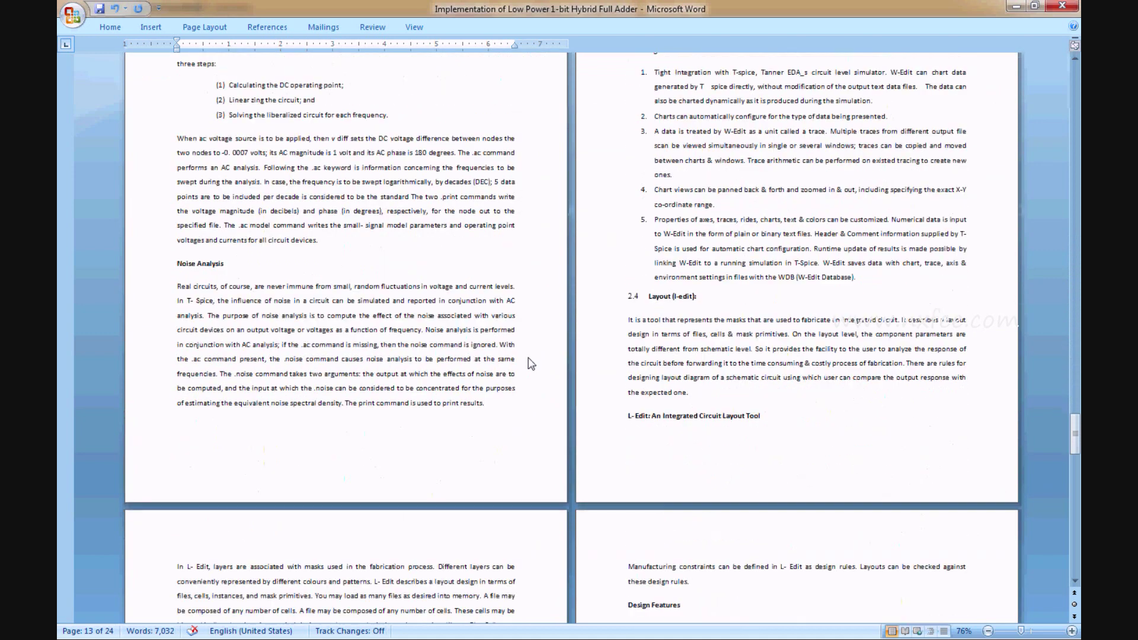
scroll(531, 363, down, 20)
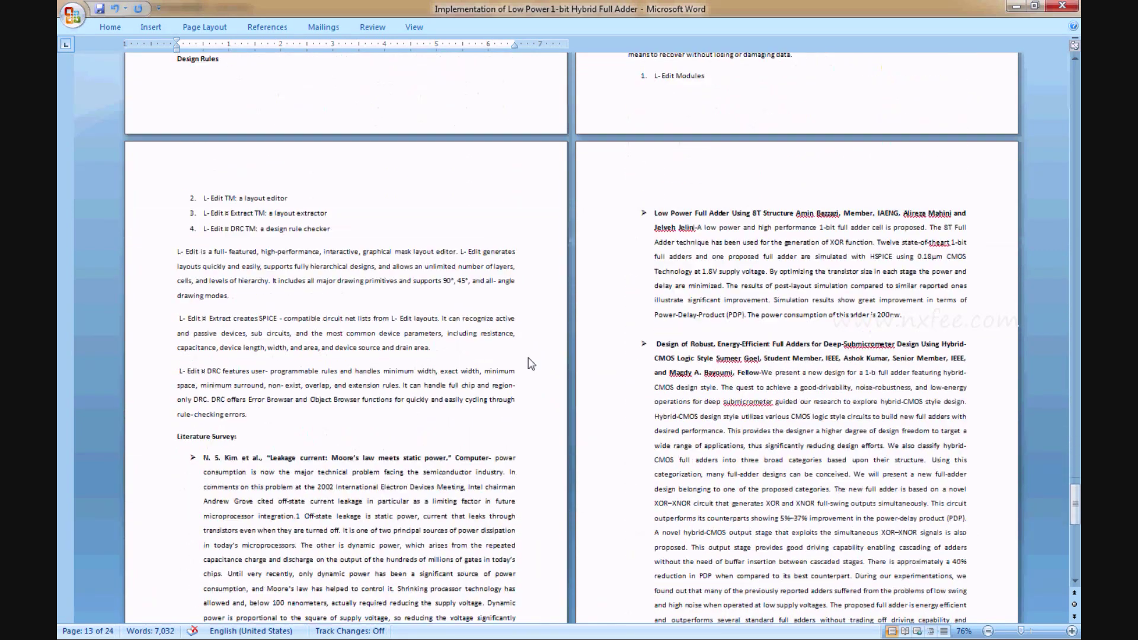
scroll(530, 363, down, 10)
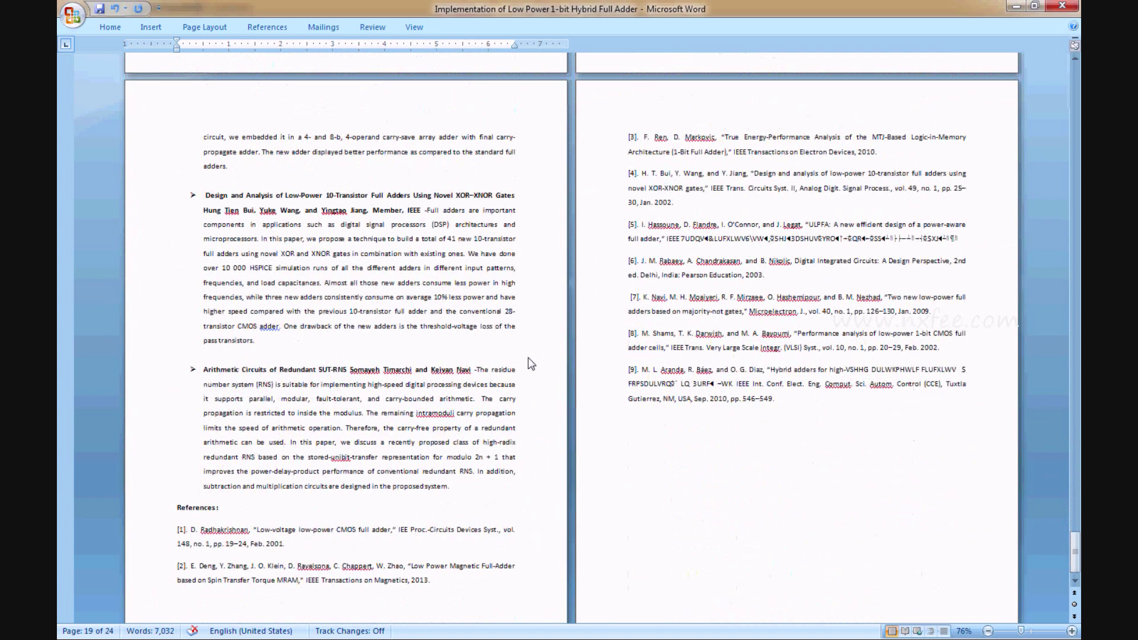